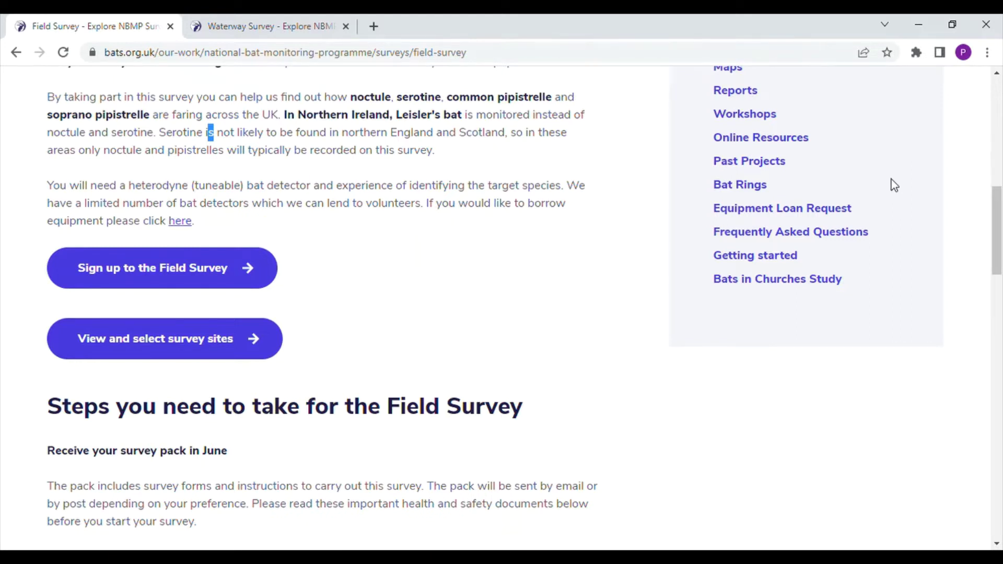
Use 'View and select survey sites' to open the Field Survey site map in a new tab.
{"action": "left_click", "coordinate": [196, 349]}
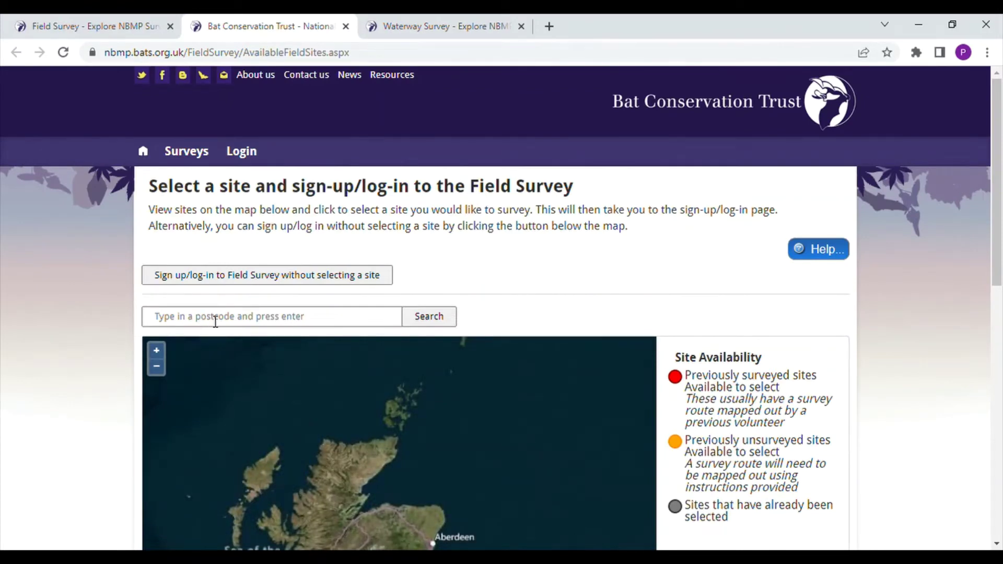
Search the site map for postcode sw8 4bg to show nearby central London survey squares.
{"action": "left_click", "coordinate": [217, 320]}
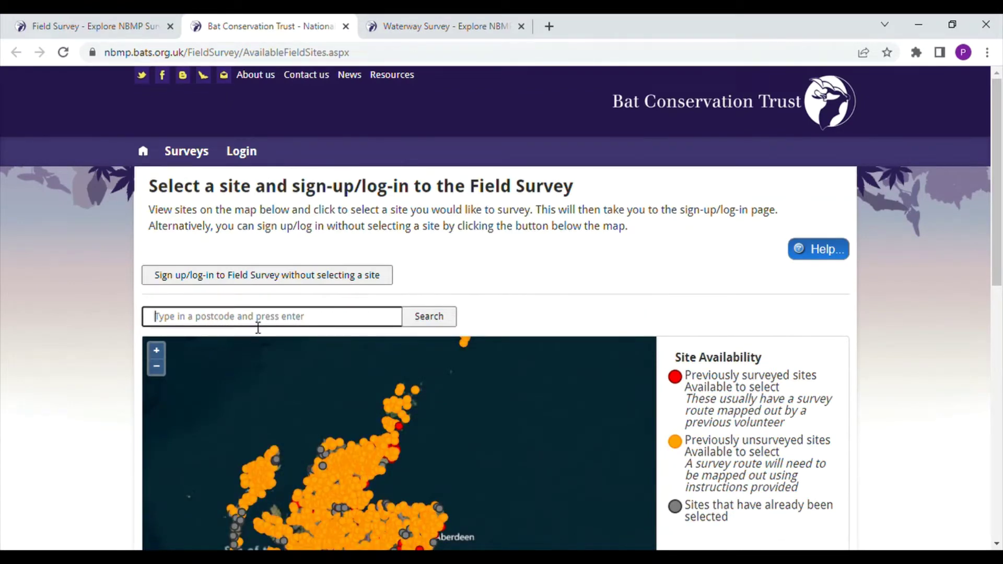
{"action": "type", "text": "sw8"}
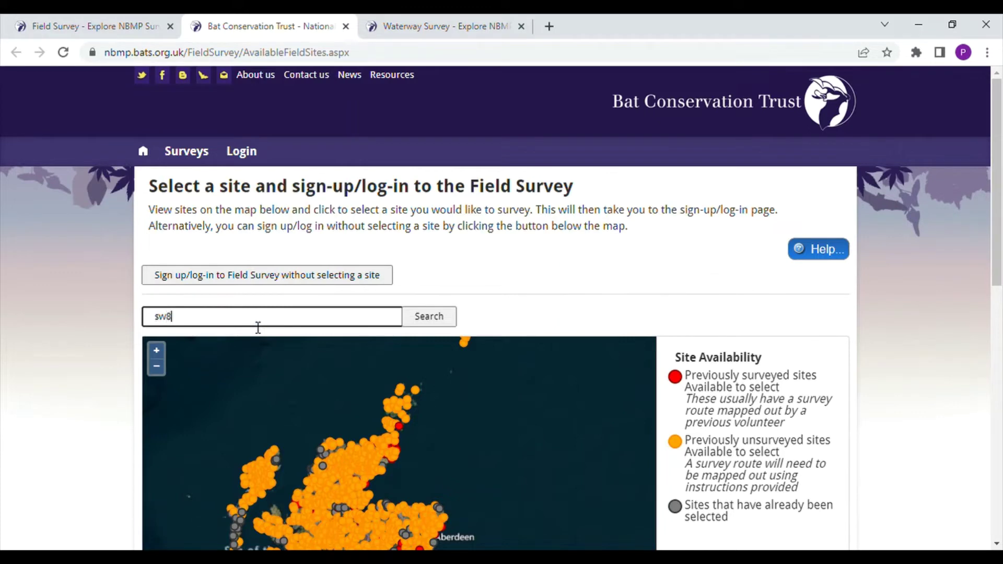
{"action": "type", "text": " 4bg"}
{"action": "left_click", "coordinate": [431, 324]}
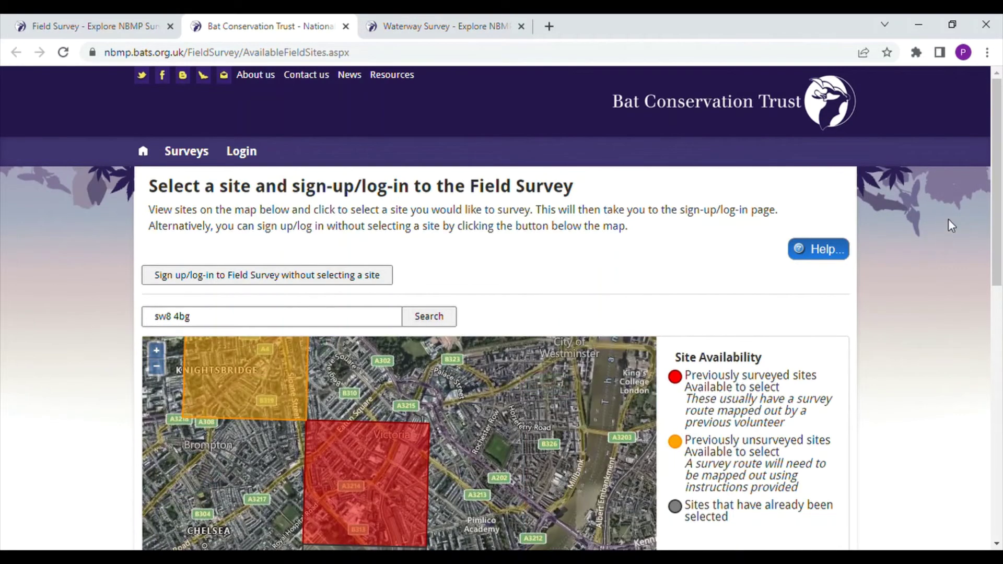
{"action": "left_click_drag", "start_coordinate": [996, 204], "coordinate": [996, 279]}
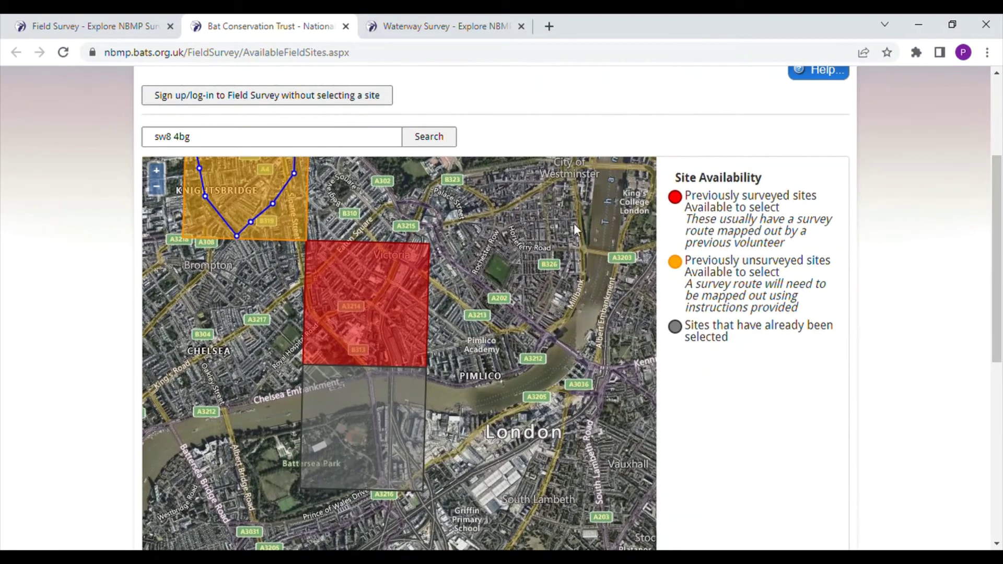
Zoom out two levels and read the Brompton, Bromley-by-Bow and Barbican site popups, then pan south-west.
{"action": "left_click", "coordinate": [156, 187]}
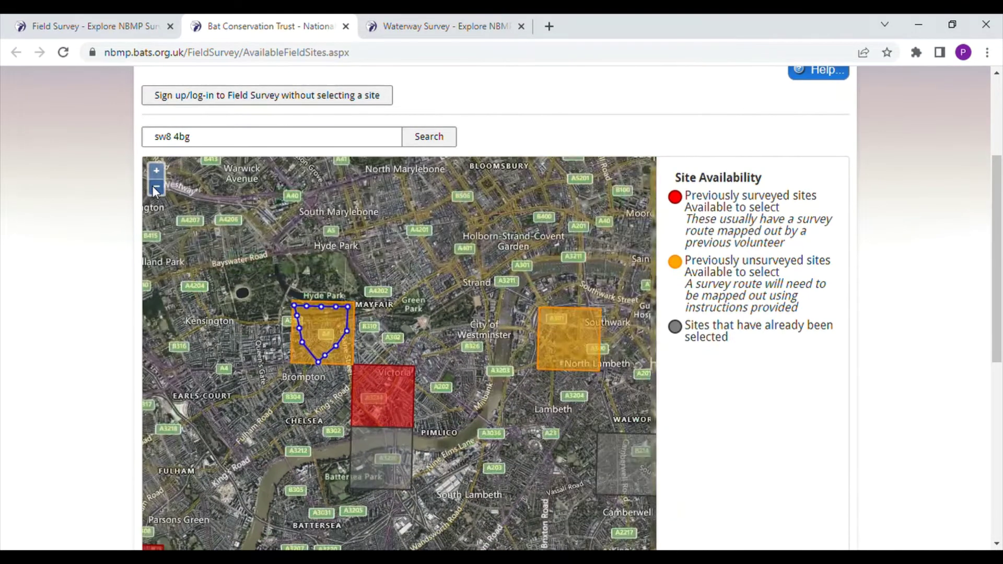
{"action": "left_click", "coordinate": [156, 187]}
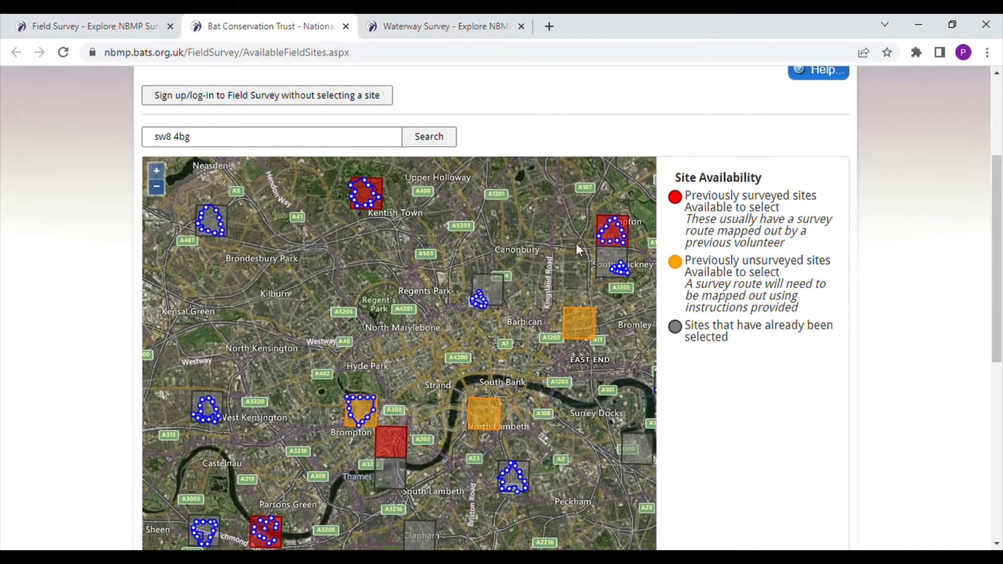
{"action": "left_click", "coordinate": [391, 445]}
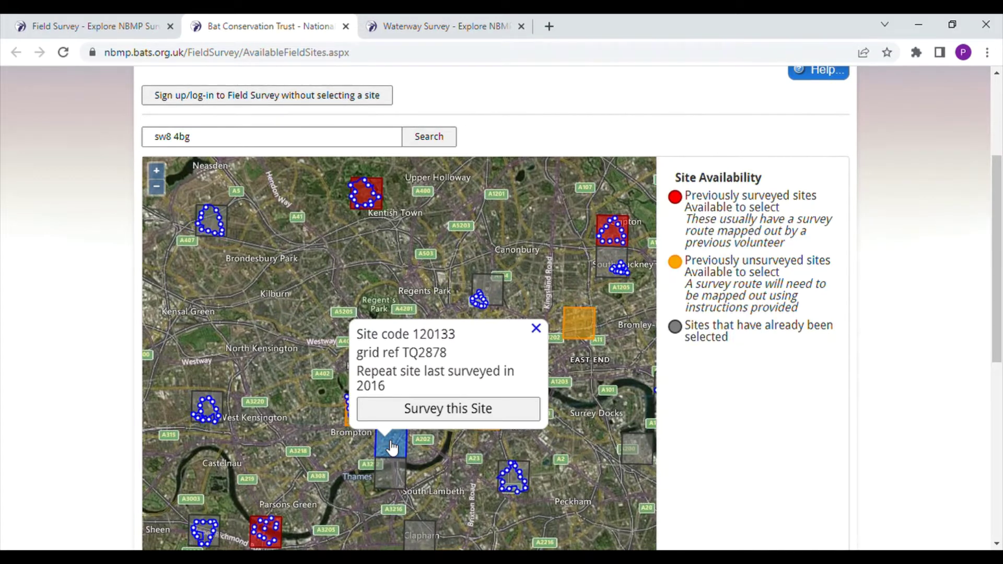
{"action": "left_click", "coordinate": [580, 324]}
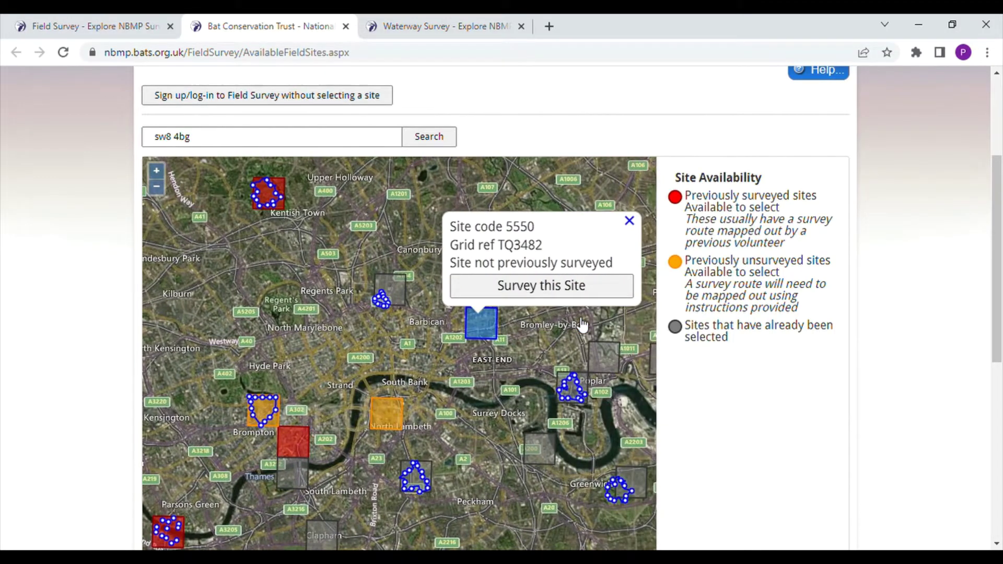
{"action": "left_click", "coordinate": [404, 291]}
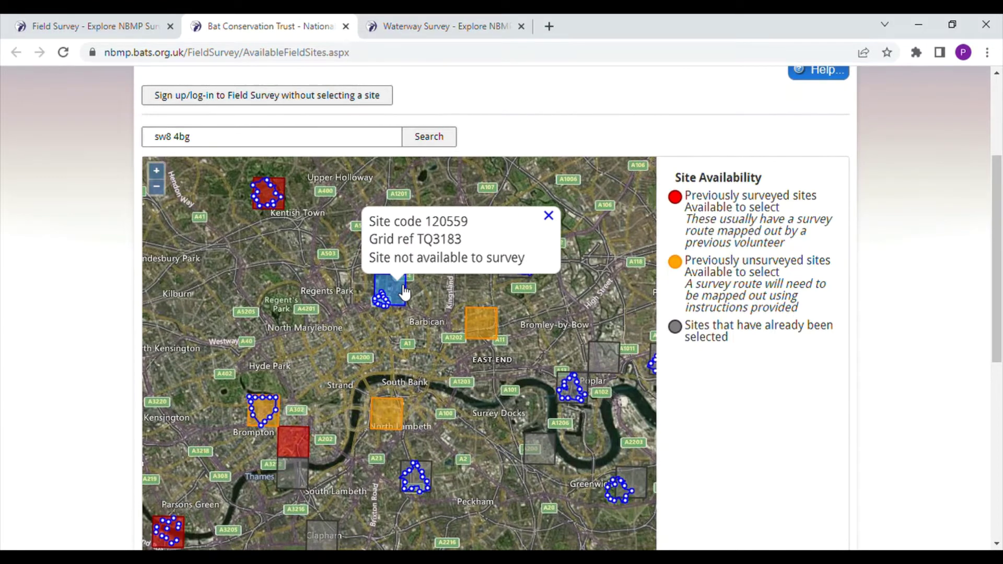
{"action": "left_click_drag", "start_coordinate": [416, 431], "coordinate": [441, 411]}
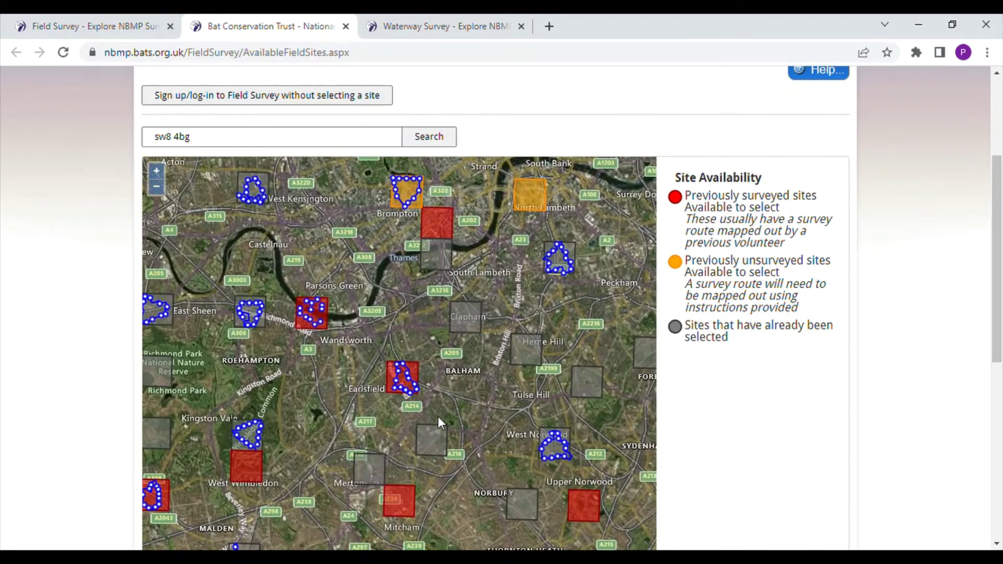
Zoom in on the red Wandsworth Common site and centre its mapped route.
{"action": "scroll", "coordinate": [438, 416], "scroll_direction": "up", "scroll_amount": 2}
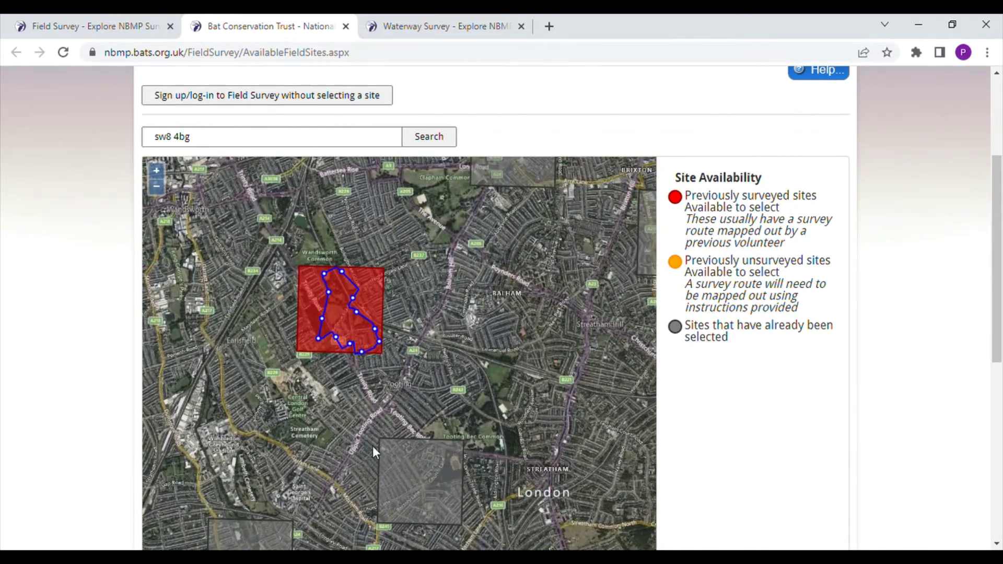
{"action": "left_click_drag", "start_coordinate": [372, 447], "coordinate": [421, 452]}
{"action": "scroll", "coordinate": [394, 459], "scroll_direction": "up", "scroll_amount": 1}
{"action": "left_click_drag", "start_coordinate": [328, 485], "coordinate": [377, 507]}
{"action": "left_click_drag", "start_coordinate": [403, 415], "coordinate": [392, 510]}
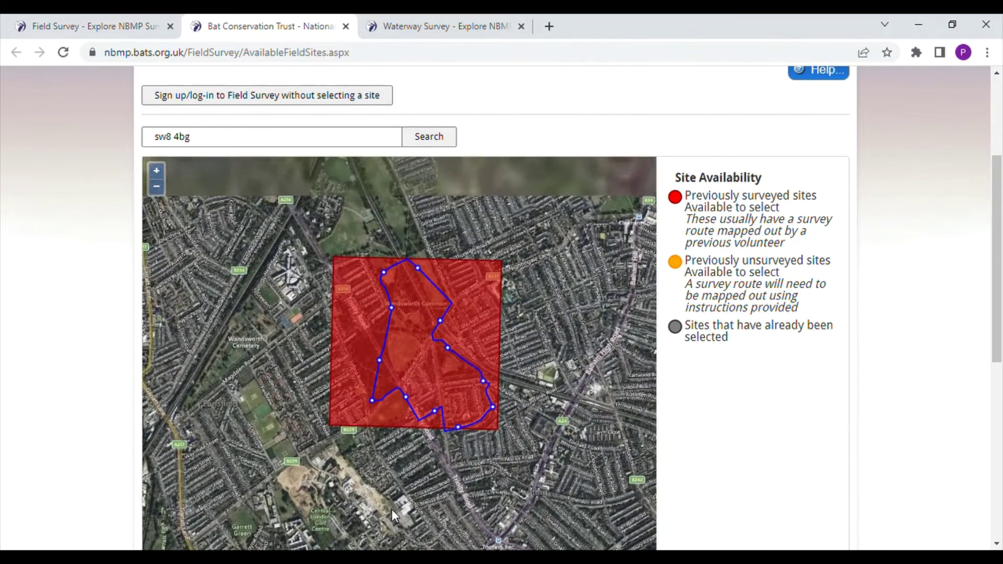
{"action": "scroll", "coordinate": [392, 510], "scroll_direction": "up", "scroll_amount": 1}
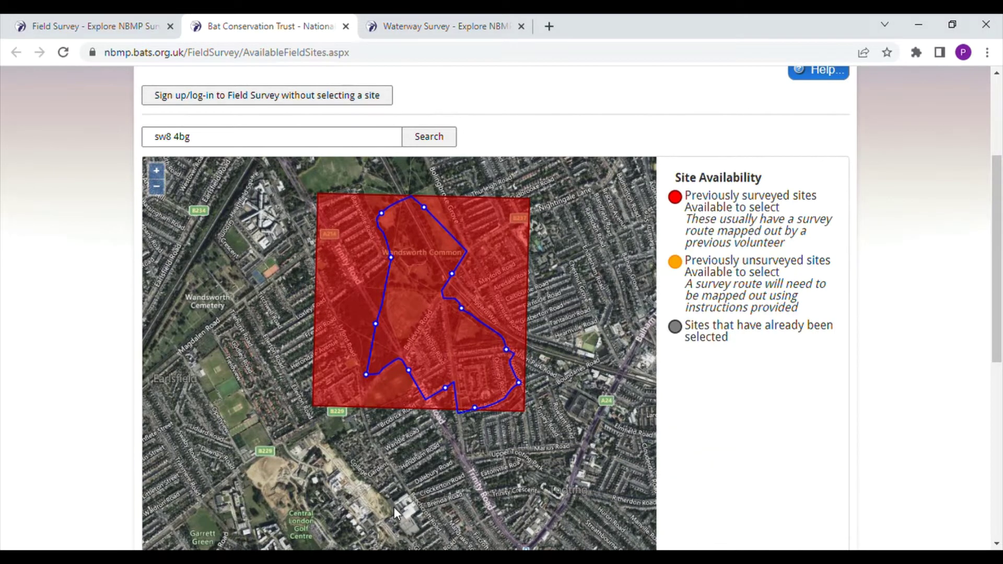
Zoom back out and pan north to show the Putney, Earlsfield and Victoria squares.
{"action": "scroll", "coordinate": [394, 507], "scroll_direction": "down", "scroll_amount": 1}
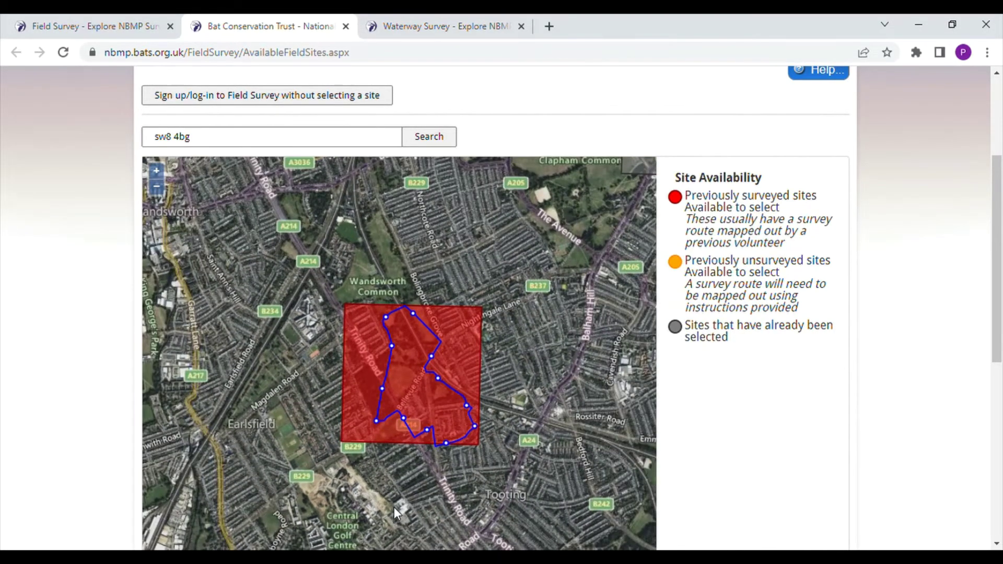
{"action": "scroll", "coordinate": [394, 507], "scroll_direction": "down", "scroll_amount": 1}
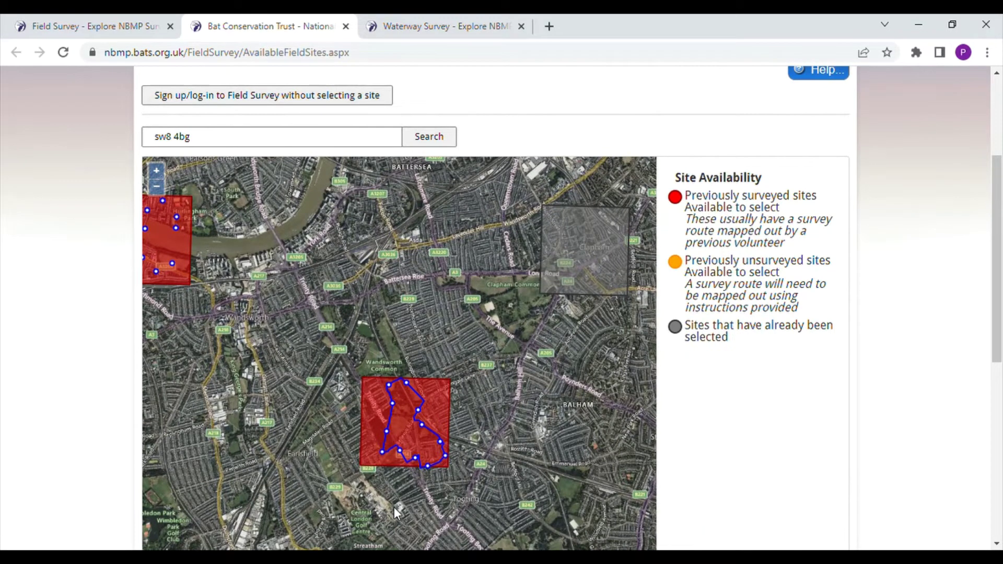
{"action": "scroll", "coordinate": [394, 507], "scroll_direction": "down", "scroll_amount": 1}
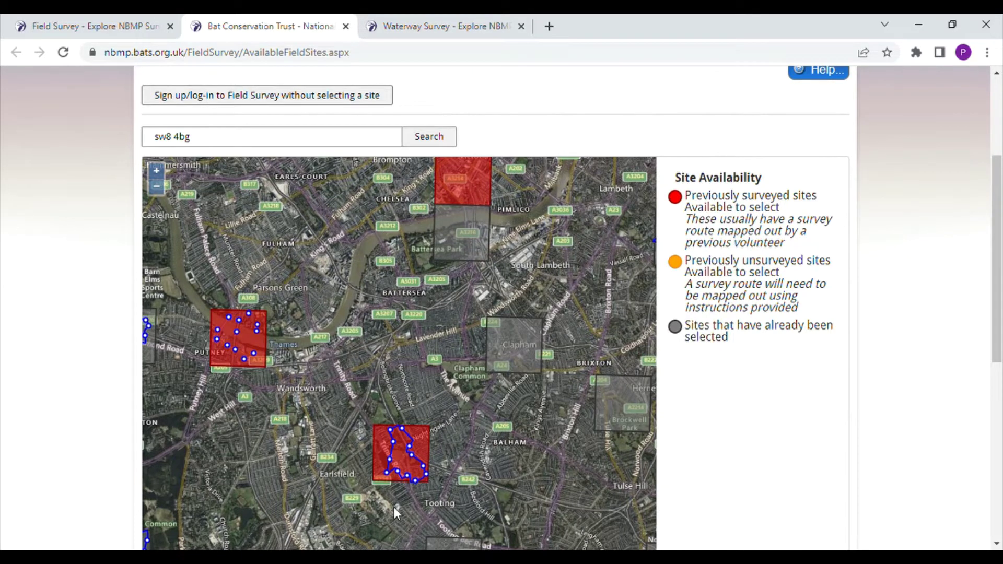
{"action": "left_click_drag", "start_coordinate": [433, 462], "coordinate": [440, 481]}
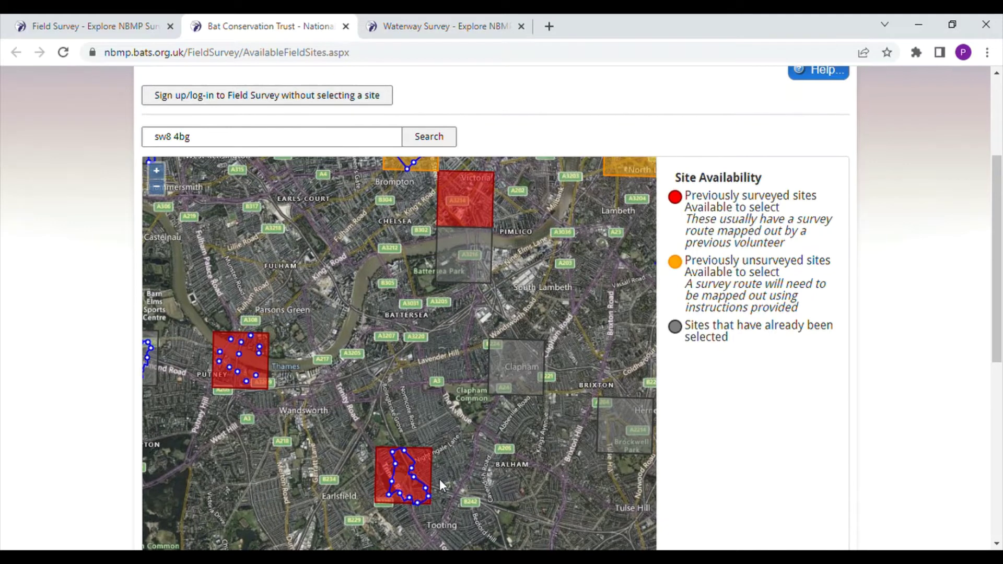
{"action": "left_click_drag", "start_coordinate": [469, 422], "coordinate": [481, 442]}
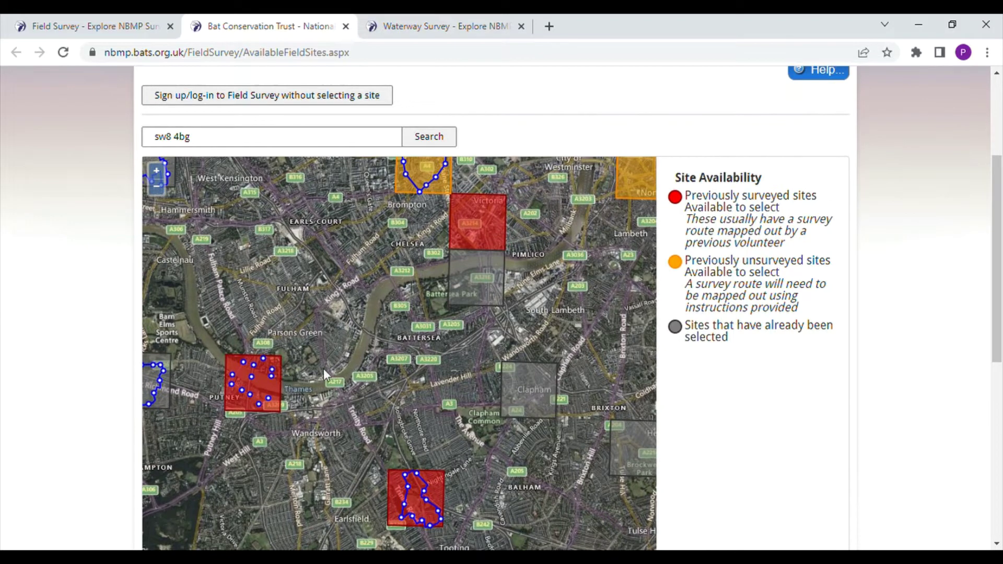
Check the details of the red Victoria, Wandsworth Common and Putney sites.
{"action": "left_click", "coordinate": [475, 227]}
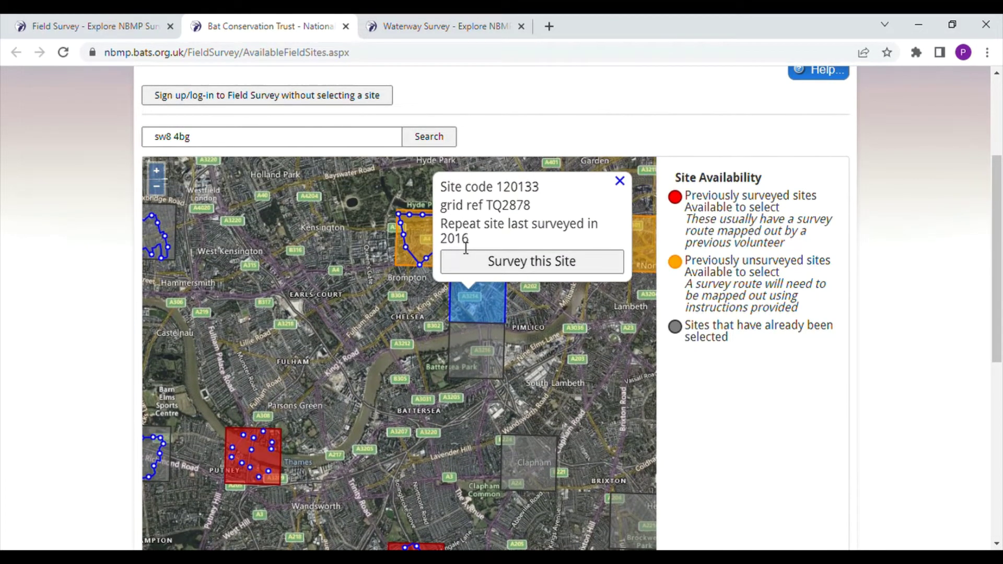
{"action": "left_click_drag", "start_coordinate": [475, 393], "coordinate": [503, 296]}
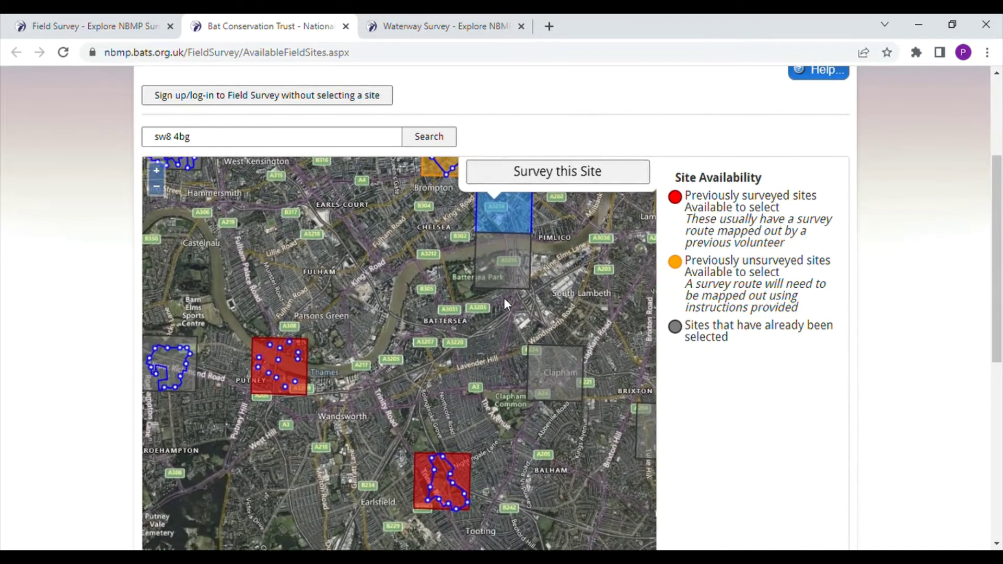
{"action": "left_click", "coordinate": [448, 467]}
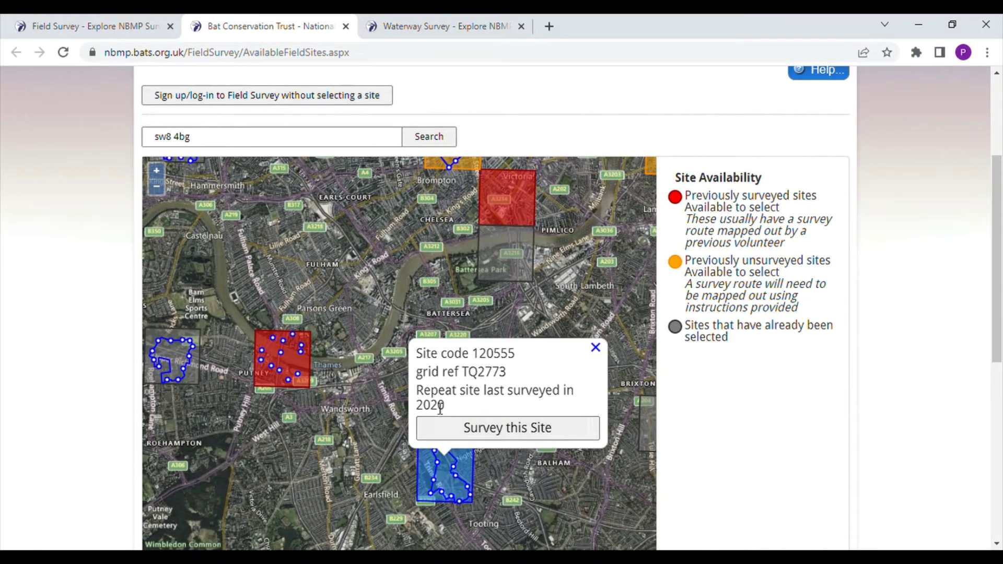
{"action": "left_click", "coordinate": [294, 368]}
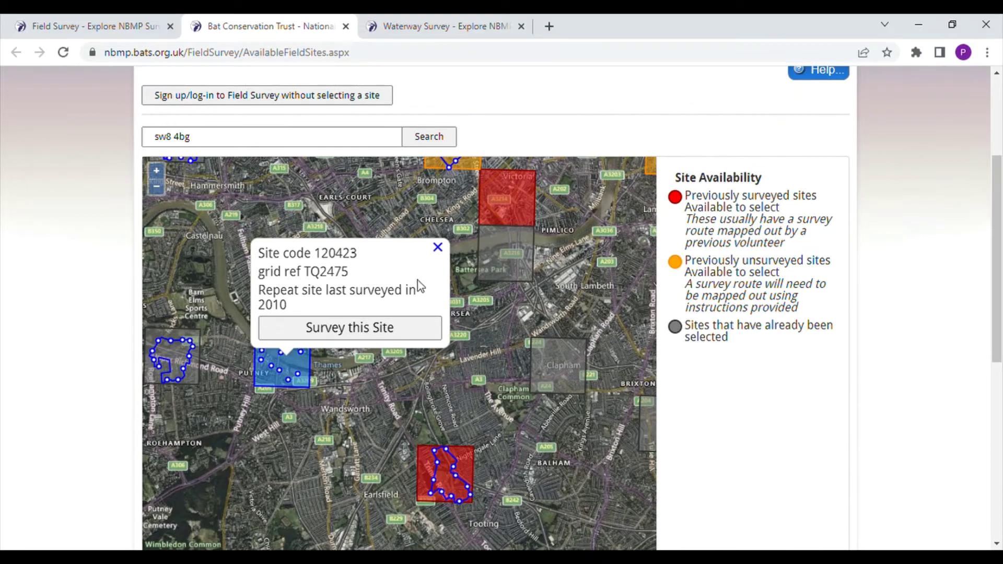
Zoom in and centre the Putney site, then close its details popup.
{"action": "left_click_drag", "start_coordinate": [375, 393], "coordinate": [492, 385]}
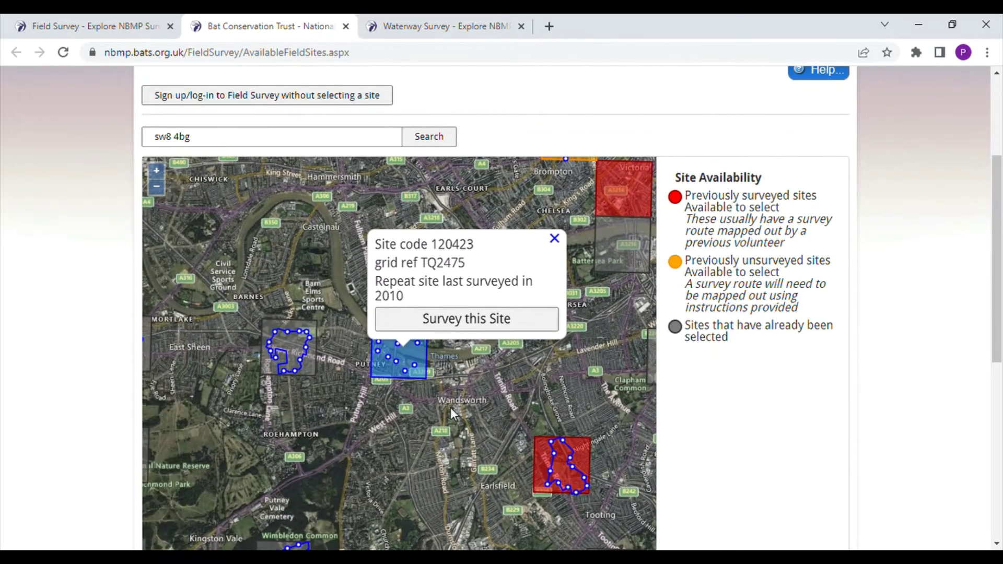
{"action": "scroll", "coordinate": [451, 408], "scroll_direction": "up", "scroll_amount": 2}
{"action": "left_click_drag", "start_coordinate": [403, 434], "coordinate": [420, 455]}
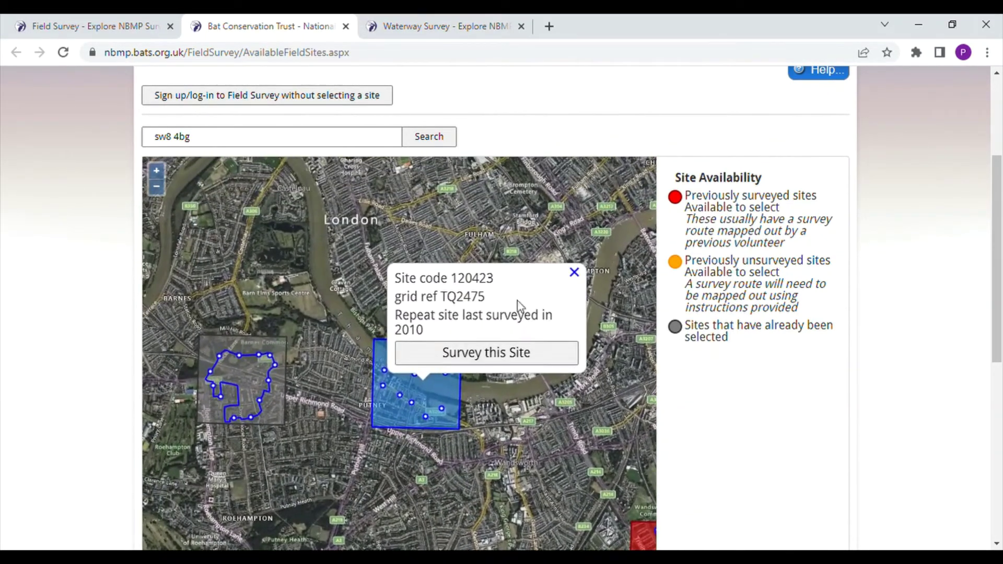
{"action": "left_click", "coordinate": [573, 272]}
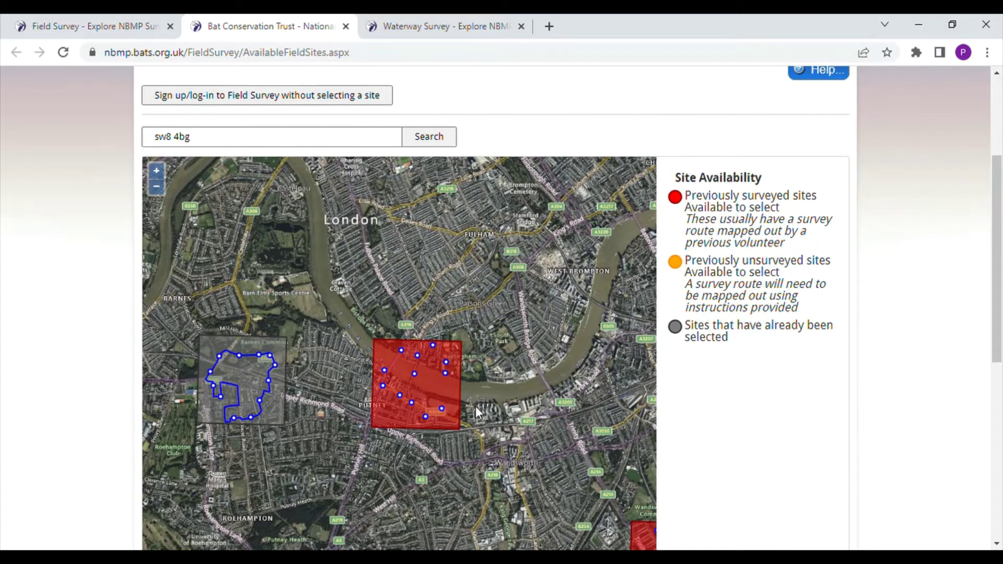
Zoom and centre on the red Putney Bridge square and inspect one of its route points.
{"action": "scroll", "coordinate": [481, 410], "scroll_direction": "up", "scroll_amount": 2}
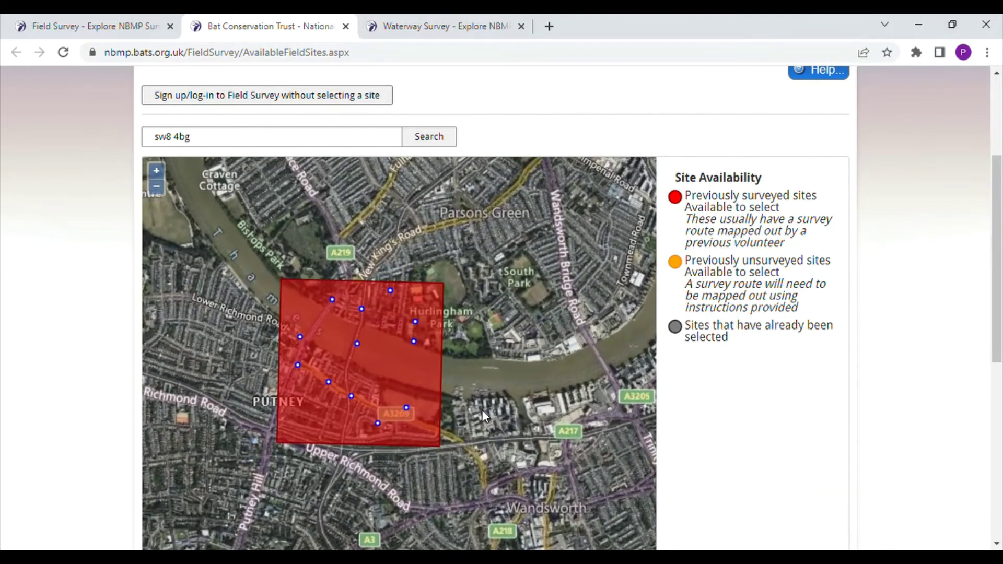
{"action": "left_click_drag", "start_coordinate": [505, 418], "coordinate": [545, 424]}
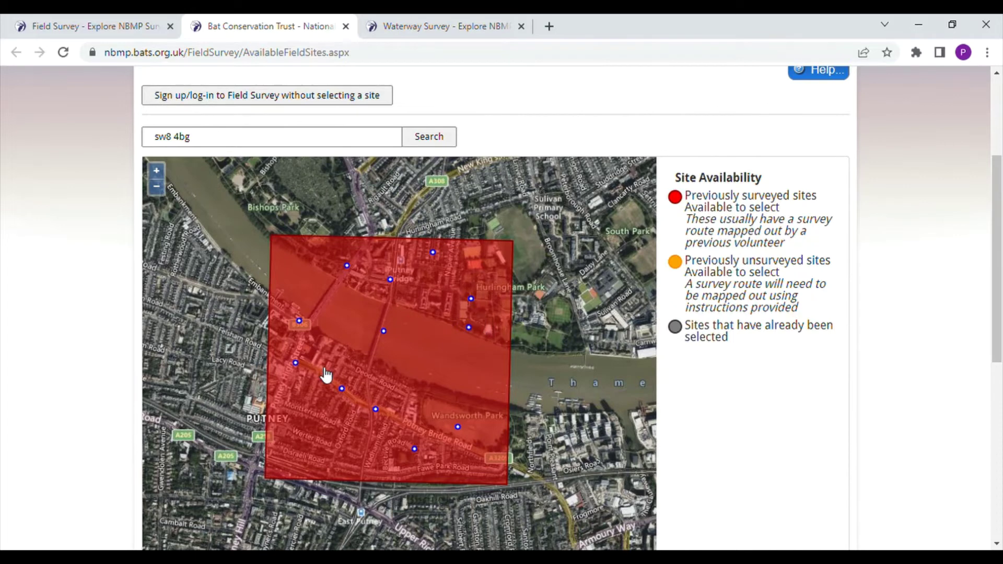
{"action": "left_click", "coordinate": [390, 280]}
Zoom out, pan to the Wandsworth and Putney sites, and choose red site 120423 to survey.
{"action": "scroll", "coordinate": [388, 286], "scroll_direction": "down", "scroll_amount": 1}
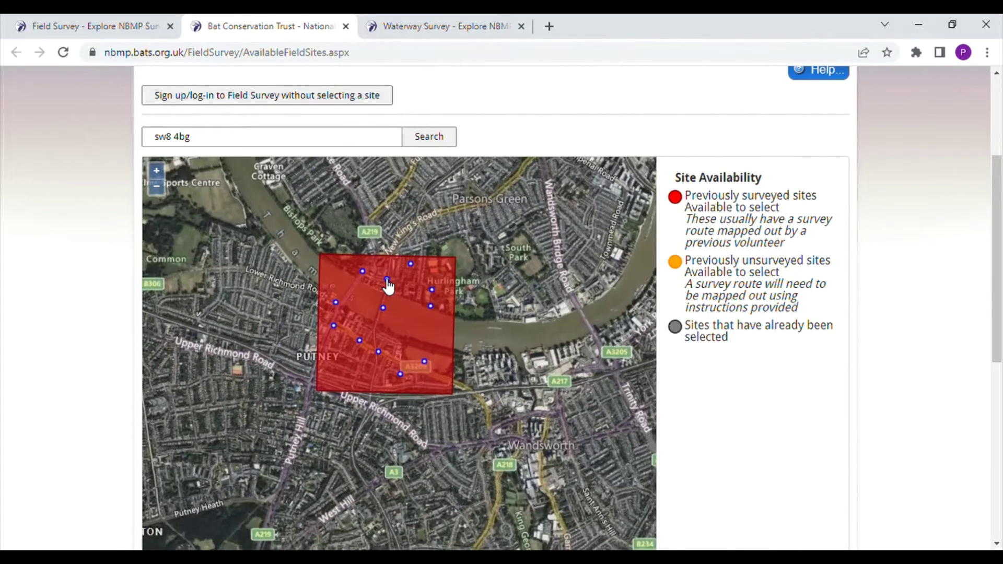
{"action": "scroll", "coordinate": [388, 286], "scroll_direction": "down", "scroll_amount": 1}
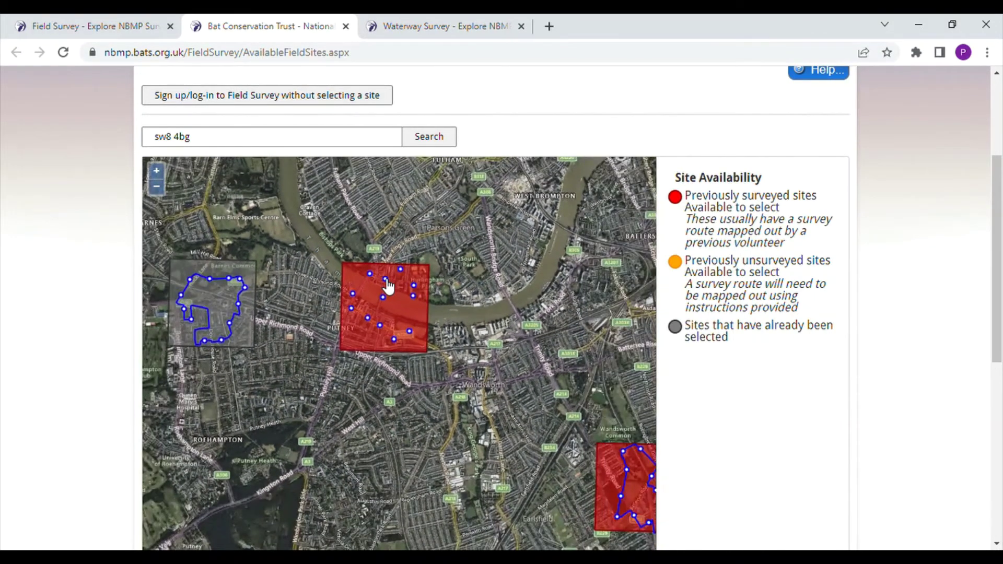
{"action": "scroll", "coordinate": [388, 287], "scroll_direction": "down", "scroll_amount": 1}
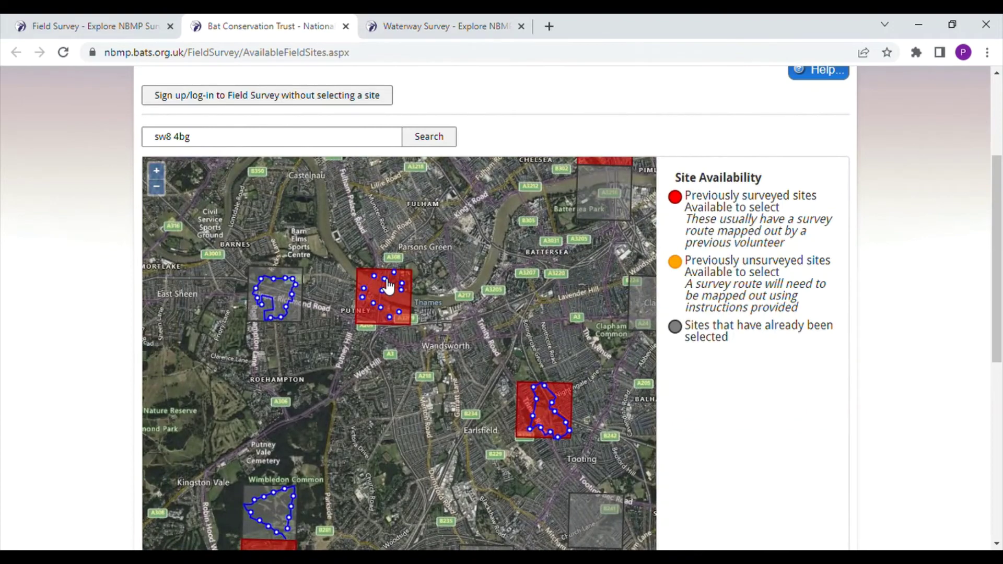
{"action": "scroll", "coordinate": [388, 286], "scroll_direction": "down", "scroll_amount": 1}
{"action": "left_click_drag", "start_coordinate": [437, 271], "coordinate": [230, 473]}
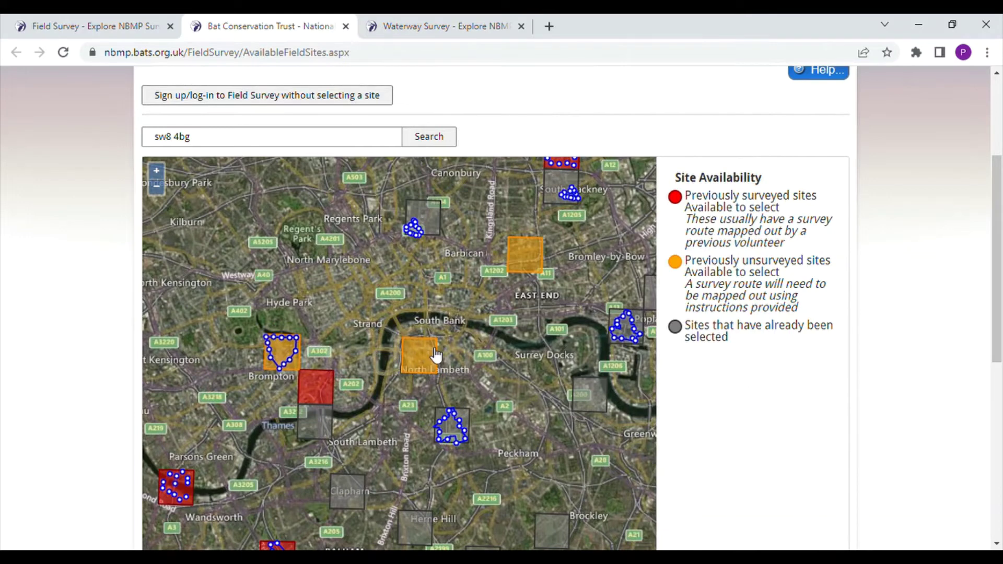
{"action": "left_click_drag", "start_coordinate": [381, 438], "coordinate": [507, 345]}
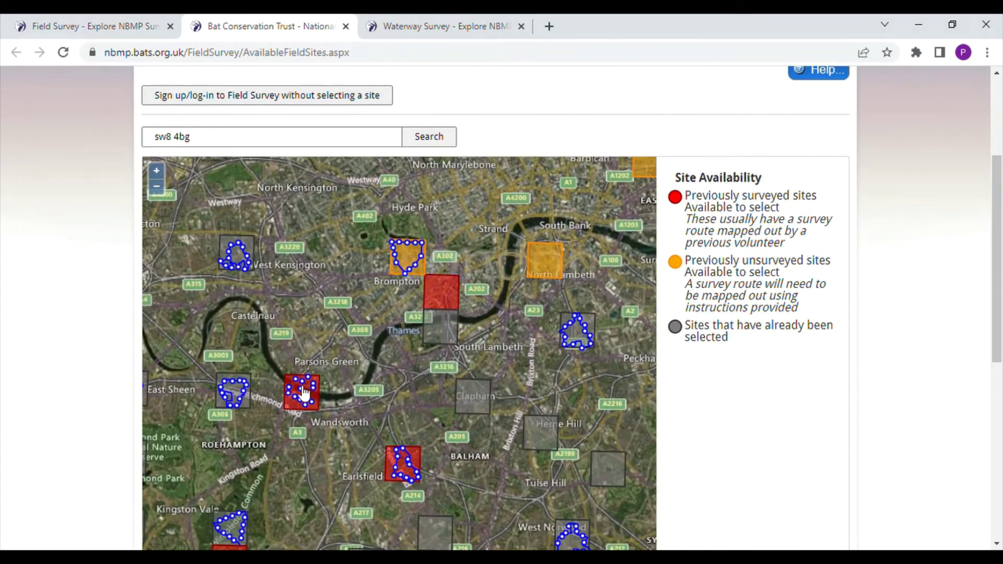
{"action": "left_click", "coordinate": [303, 394]}
{"action": "left_click", "coordinate": [352, 360]}
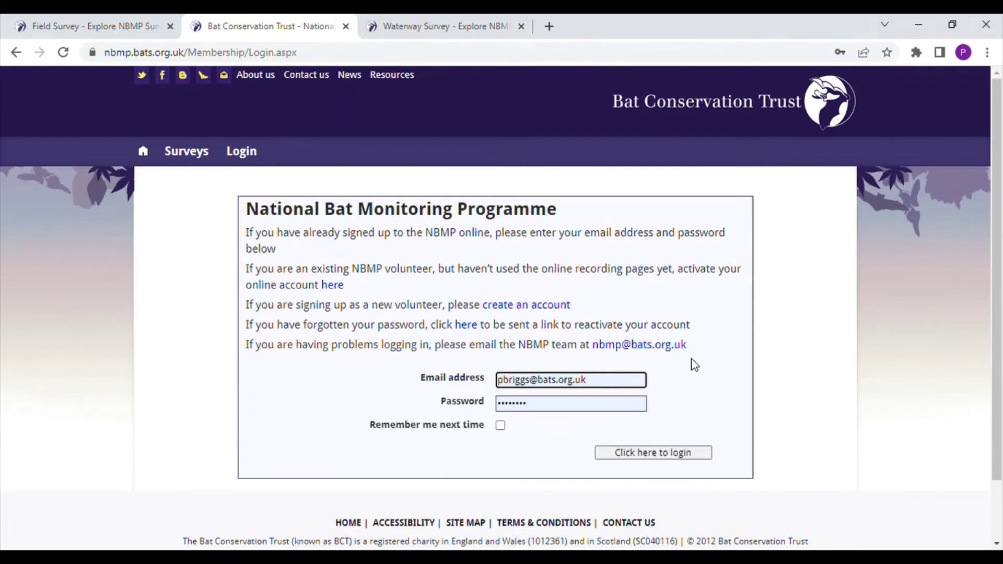
Log in to the NBMP account from the survey-site prompt.
{"action": "left_click_drag", "start_coordinate": [692, 365], "coordinate": [694, 358]}
{"action": "left_click", "coordinate": [551, 425]}
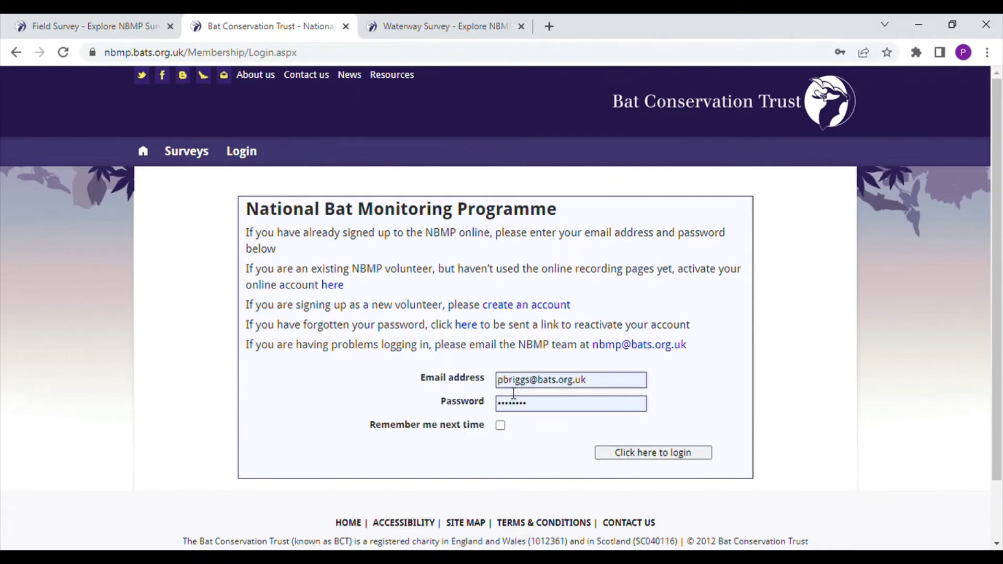
{"action": "left_click", "coordinate": [654, 453]}
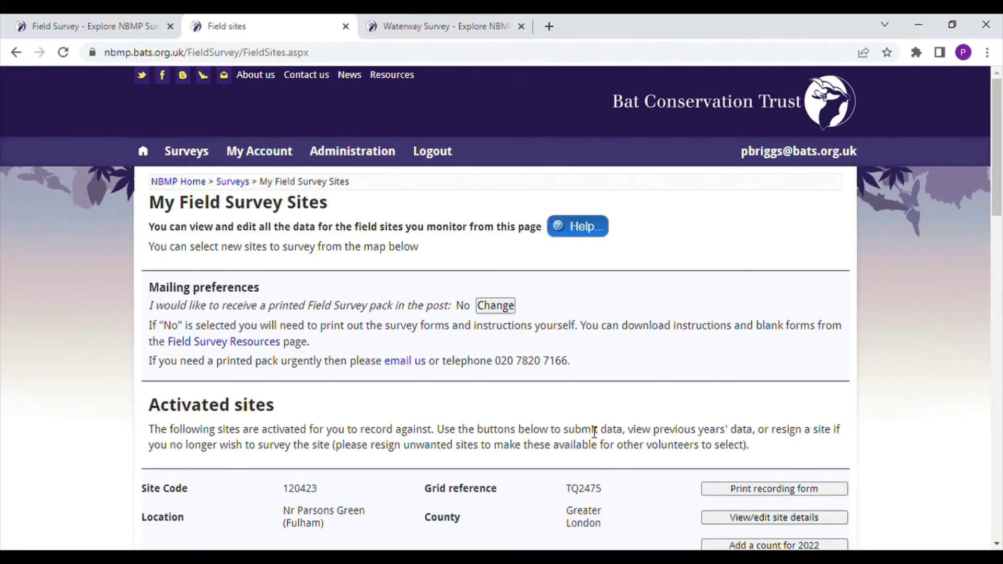
Scroll to the Activated sites list and open the details page for site 120423.
{"action": "scroll", "coordinate": [998, 240], "scroll_direction": "down", "scroll_amount": 2}
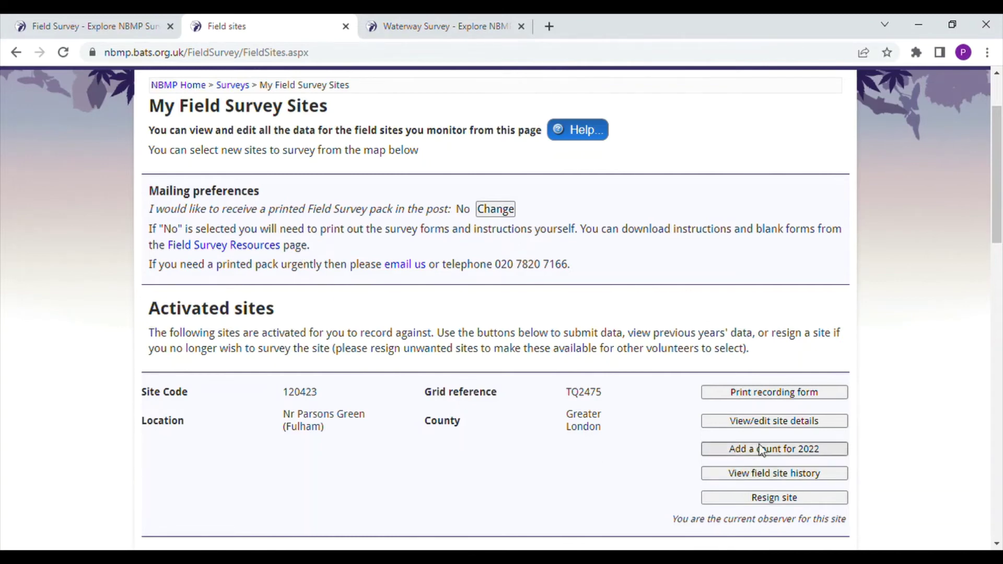
{"action": "left_click", "coordinate": [789, 428]}
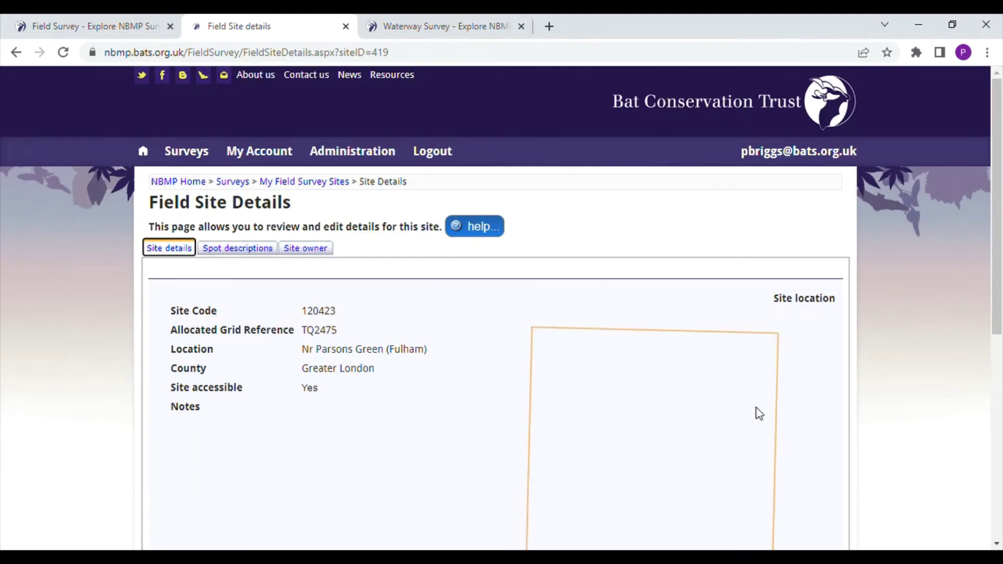
Scroll through site 120423's details to see grid reference TQ2475 and its twelve-spot map.
{"action": "scroll", "coordinate": [413, 425], "scroll_direction": "down", "scroll_amount": 5}
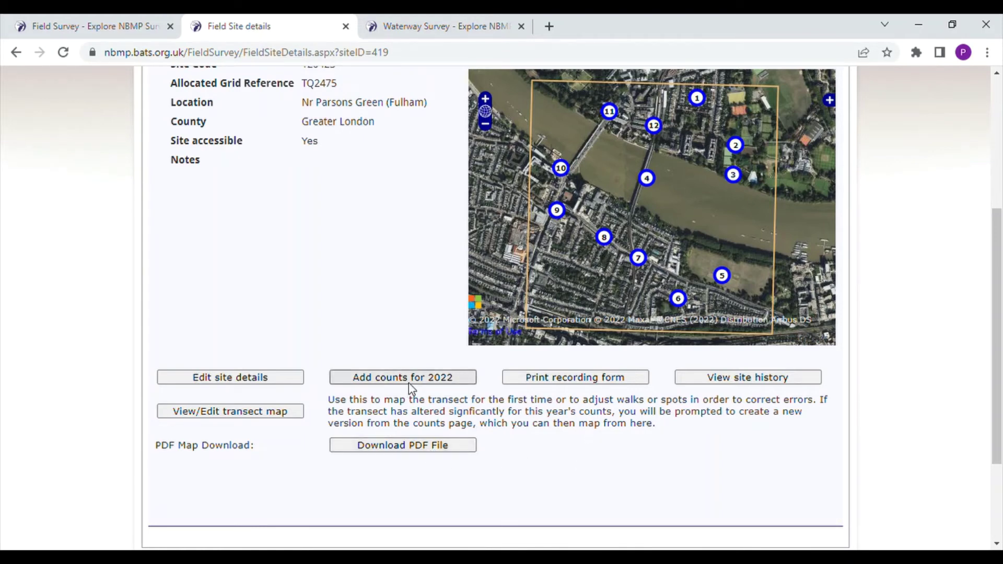
{"action": "left_click_drag", "start_coordinate": [998, 365], "coordinate": [1001, 333]}
{"action": "scroll", "coordinate": [992, 334], "scroll_direction": "up", "scroll_amount": 1}
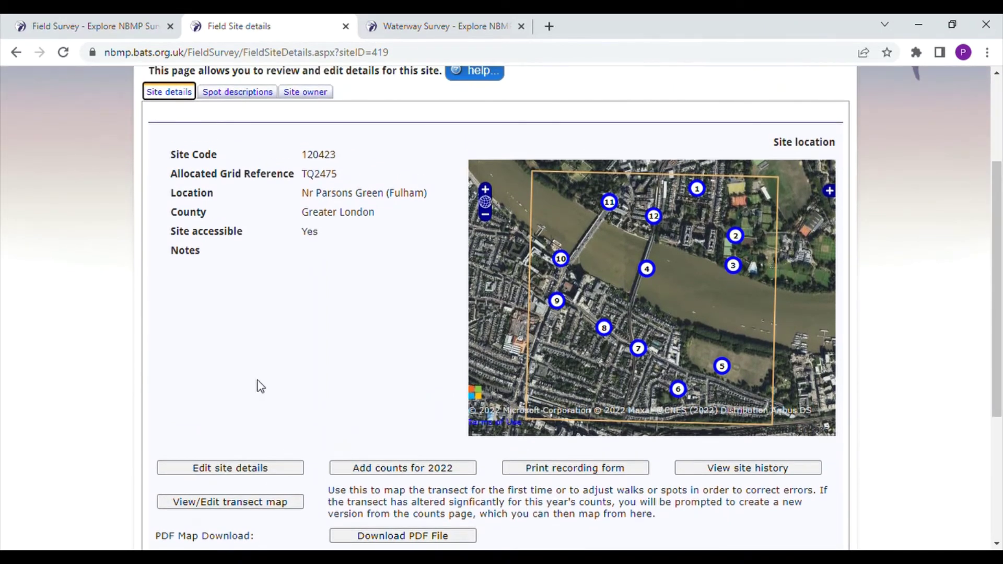
{"action": "scroll", "coordinate": [997, 319], "scroll_direction": "up", "scroll_amount": 1}
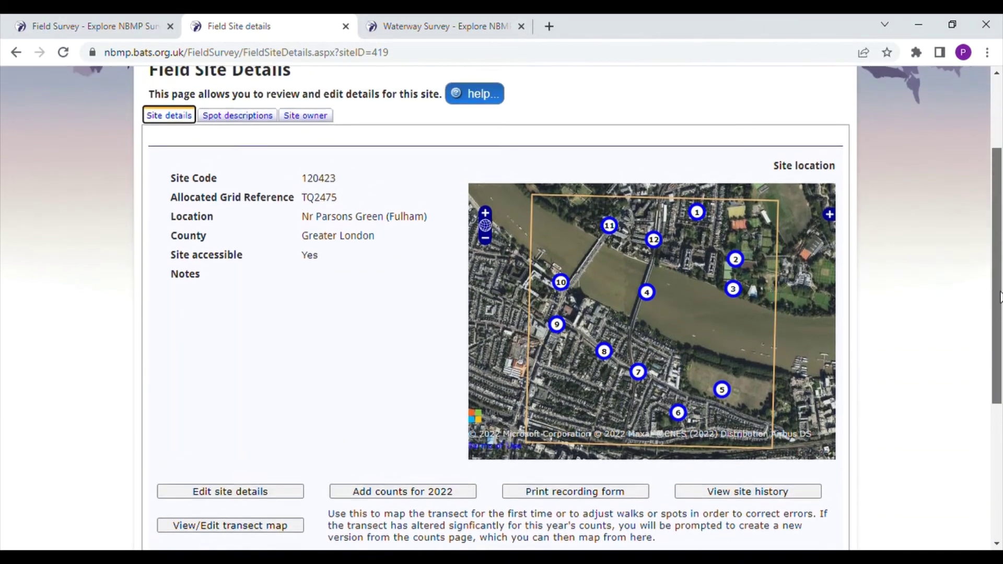
Switch to the Waterway Survey tab and open its 'View and select survey sites' map.
{"action": "left_click", "coordinate": [422, 31]}
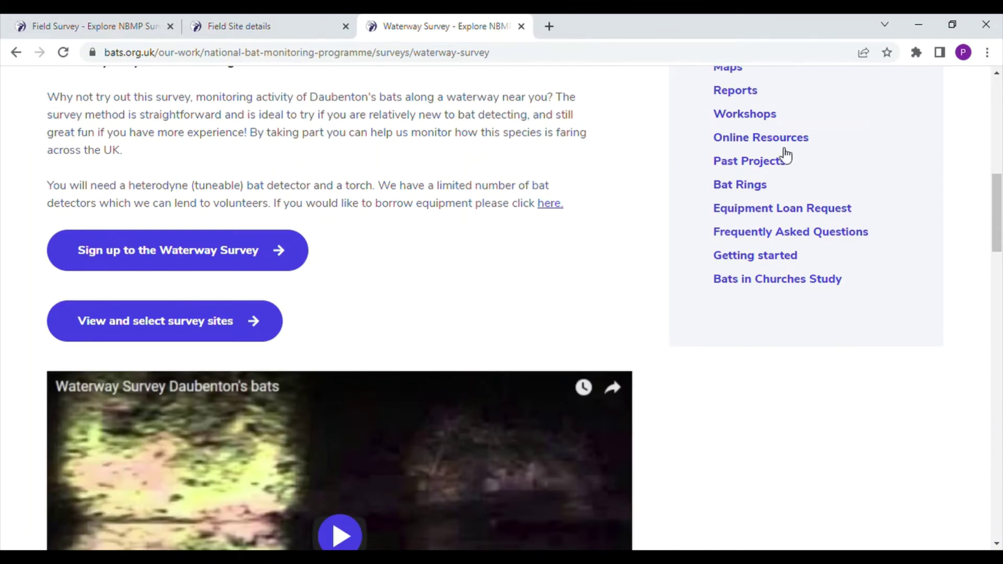
{"action": "scroll", "coordinate": [999, 175], "scroll_direction": "down", "scroll_amount": 2}
{"action": "scroll", "coordinate": [992, 183], "scroll_direction": "up", "scroll_amount": 2}
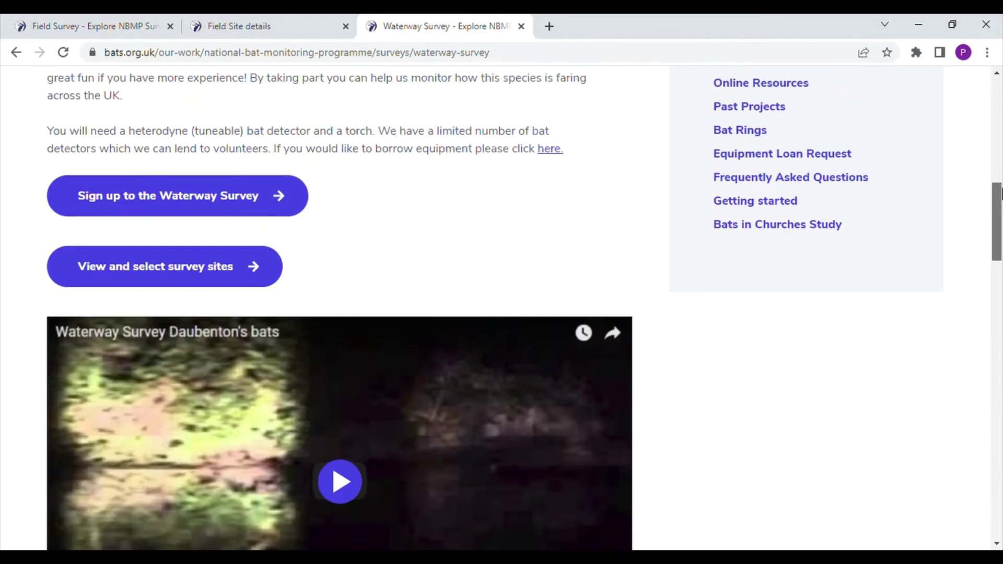
{"action": "scroll", "coordinate": [997, 198], "scroll_direction": "down", "scroll_amount": 1}
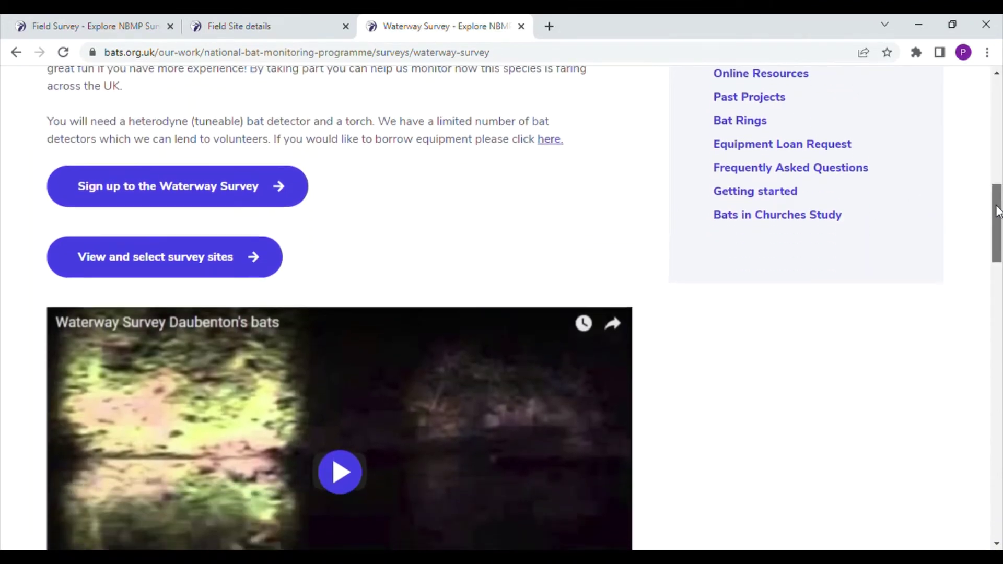
{"action": "left_click", "coordinate": [165, 255]}
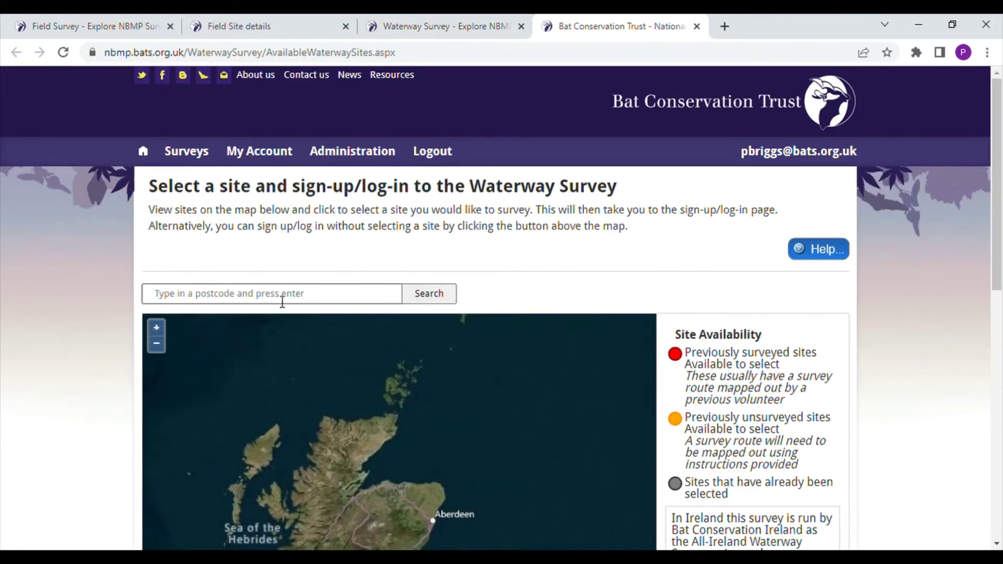
Search the Waterway Survey map for postcode sw8 4bg.
{"action": "left_click", "coordinate": [273, 296]}
{"action": "type", "text": "sw8 4bg"}
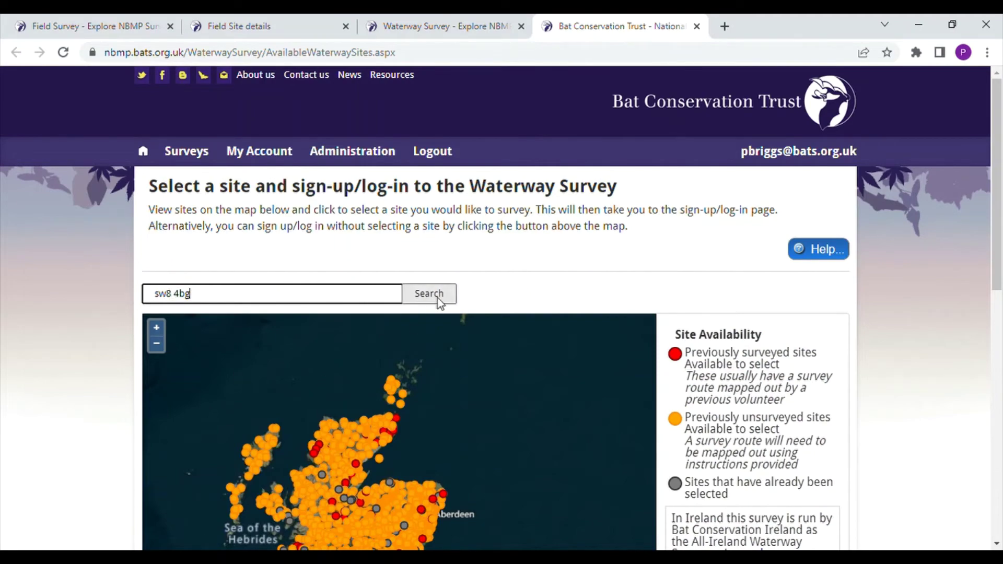
{"action": "left_click", "coordinate": [437, 297]}
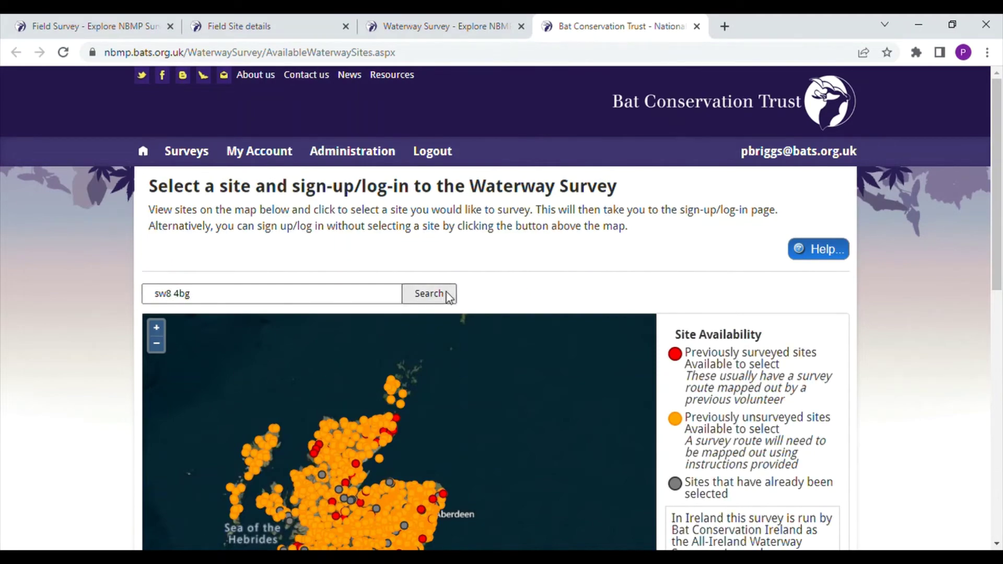
{"action": "left_click_drag", "start_coordinate": [999, 195], "coordinate": [999, 295]}
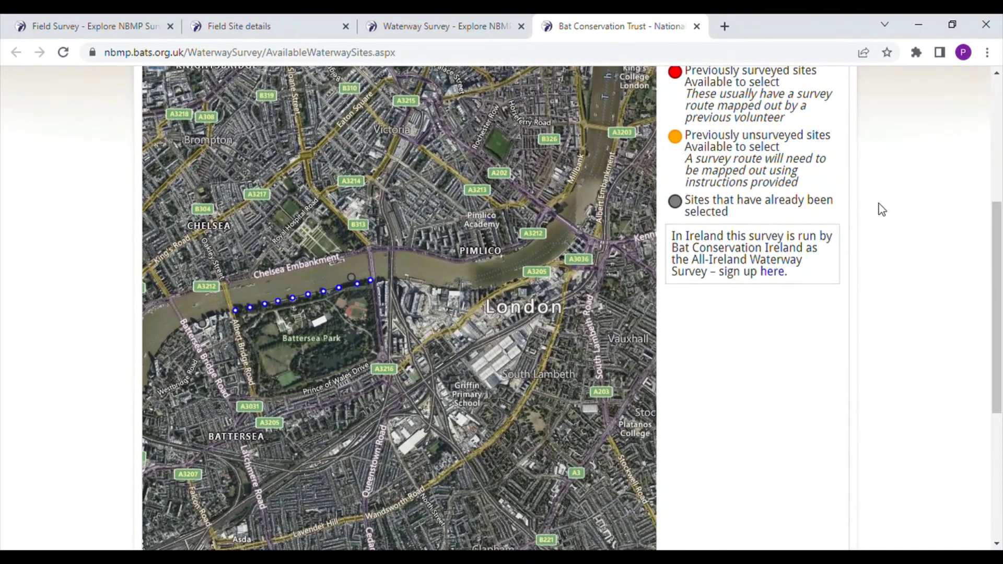
{"action": "left_click_drag", "start_coordinate": [1000, 242], "coordinate": [1001, 195]}
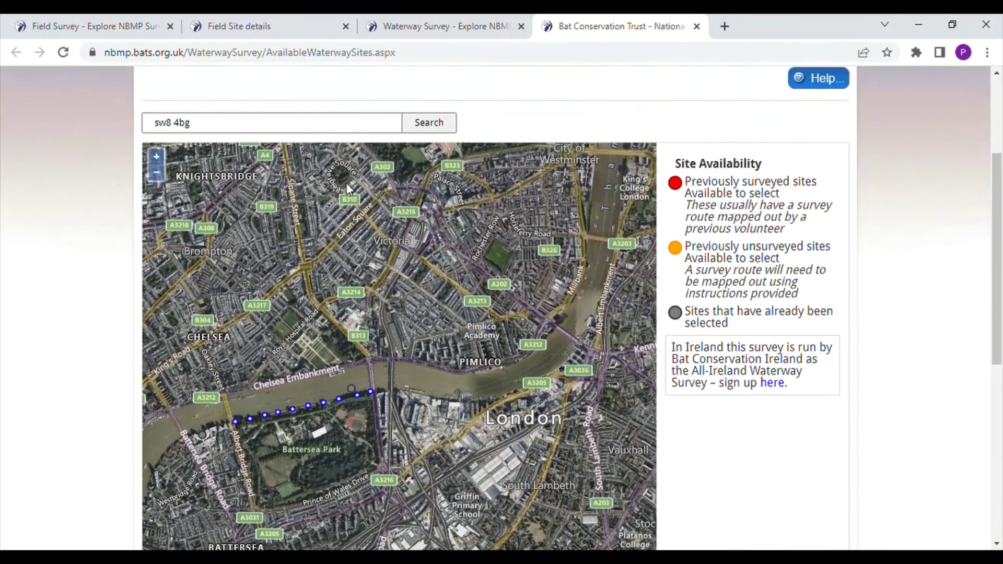
Zoom the map out three levels to show central London around Battersea Park.
{"action": "left_click", "coordinate": [156, 172]}
{"action": "left_click", "coordinate": [155, 173]}
{"action": "left_click", "coordinate": [156, 173]}
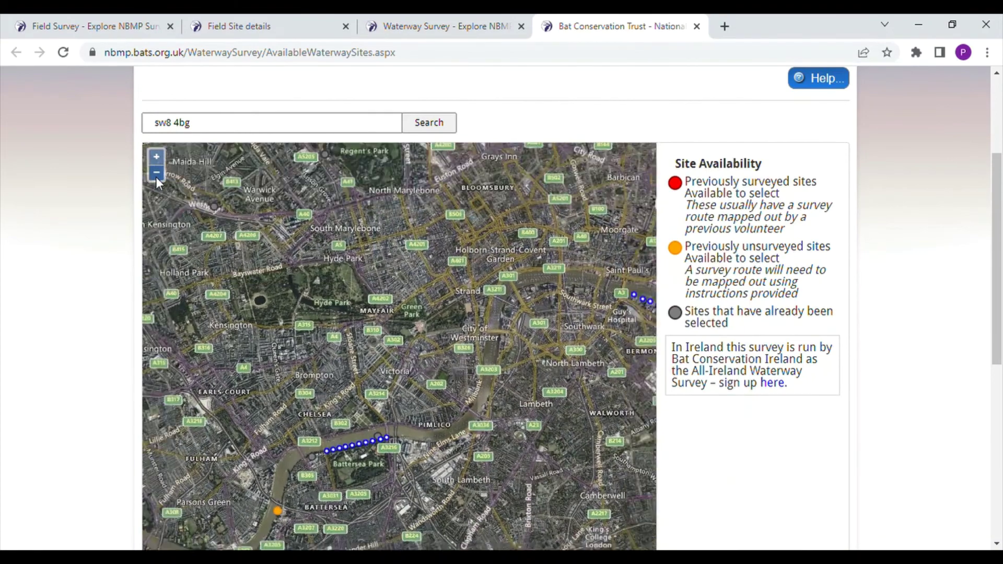
Check the Earlsfield route's details (site 110645, last surveyed 2016) and close the popup.
{"action": "left_click_drag", "start_coordinate": [998, 262], "coordinate": [998, 315]}
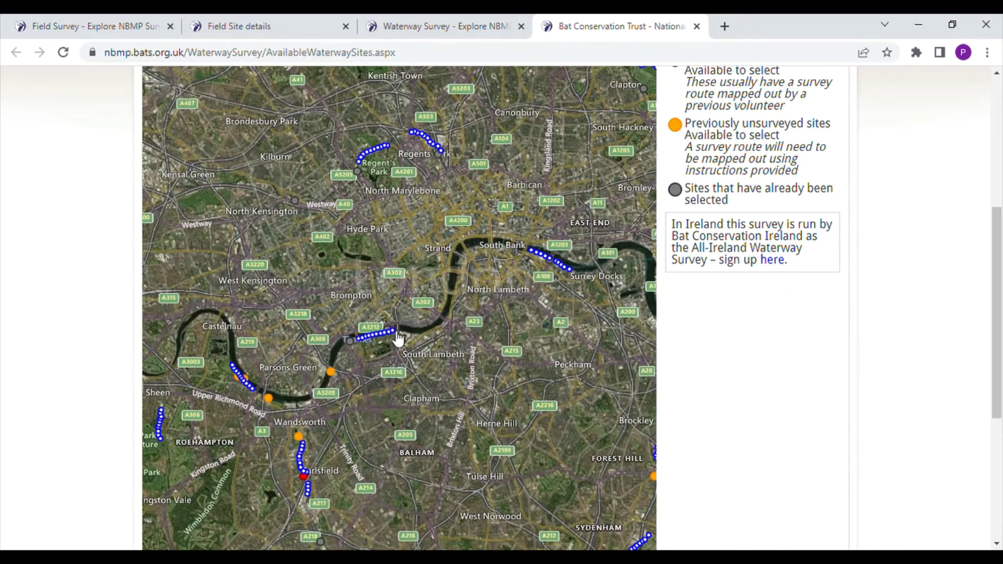
{"action": "left_click_drag", "start_coordinate": [999, 302], "coordinate": [977, 346]}
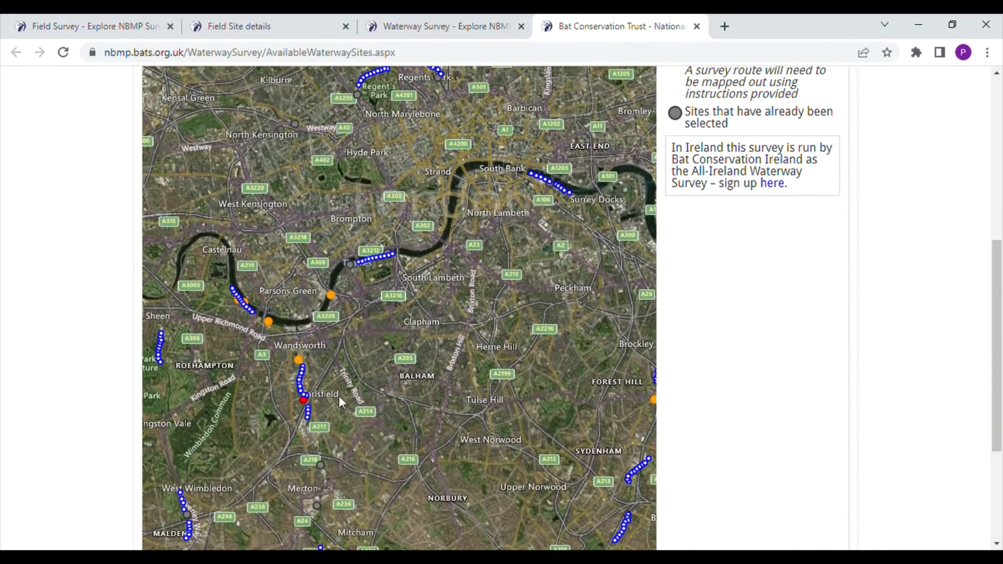
{"action": "left_click", "coordinate": [311, 406]}
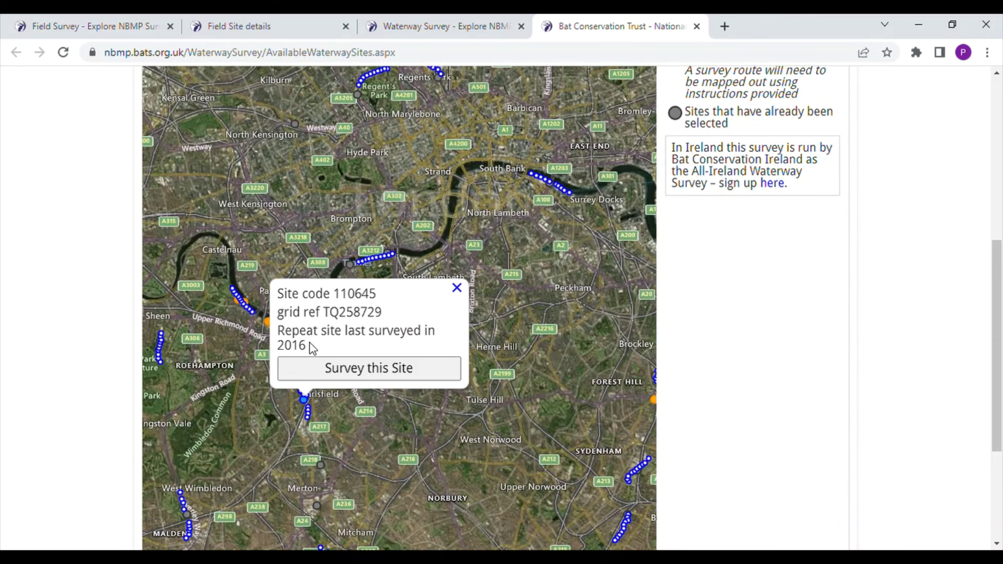
{"action": "left_click", "coordinate": [457, 288]}
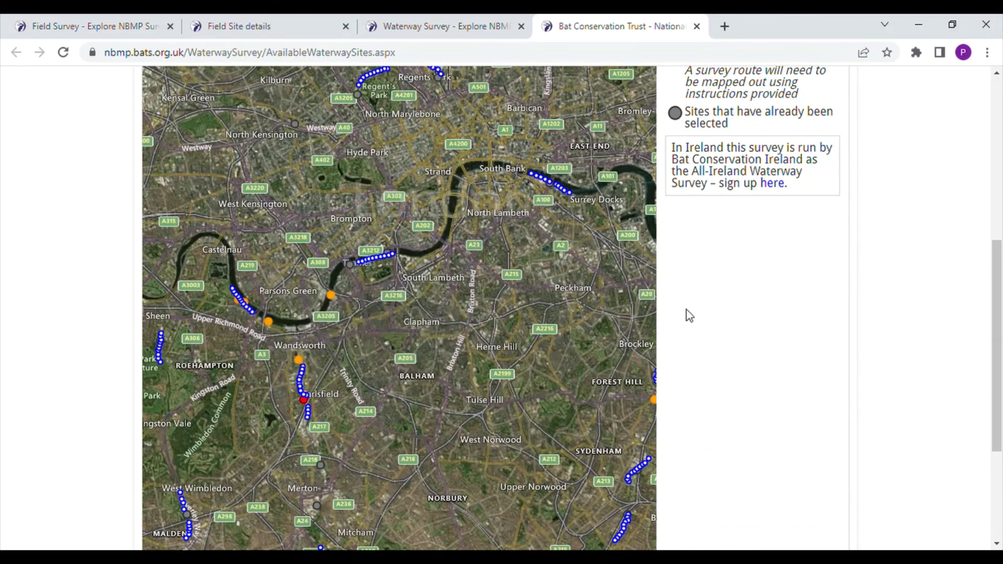